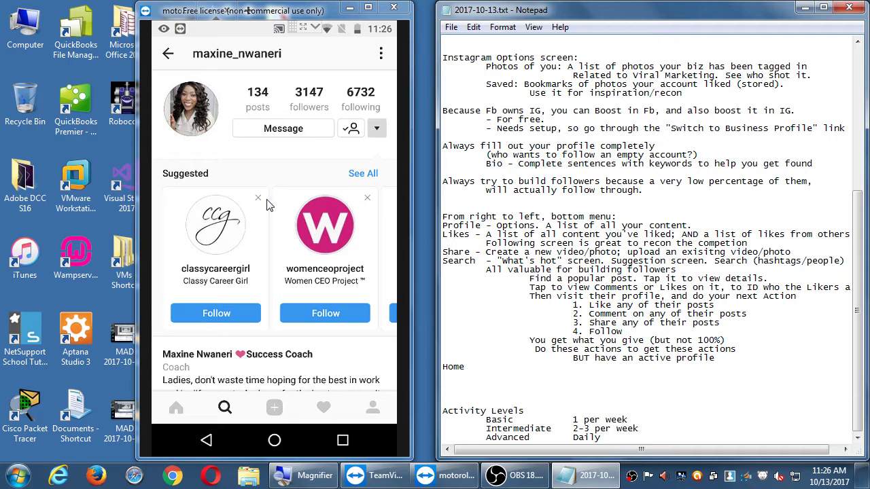
Step: View the womenceoproject profile from the suggested accounts and look over its bio and posts
click(267, 205)
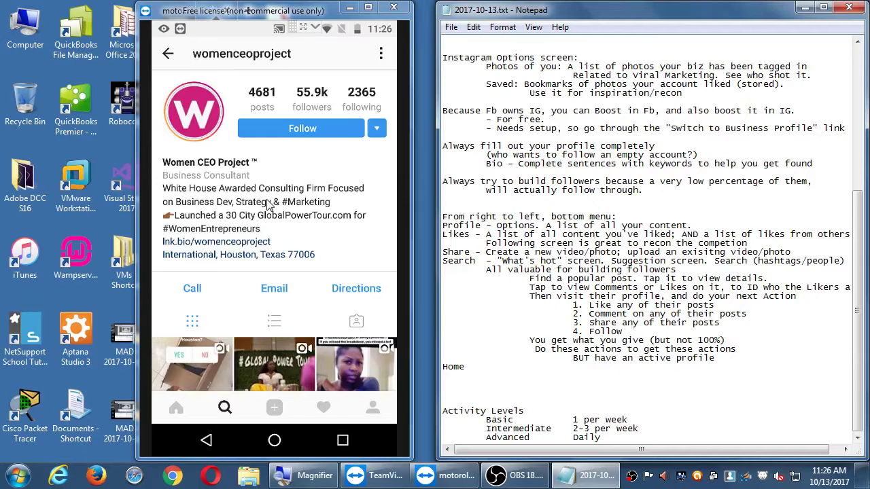
scroll(268, 205, down, 5)
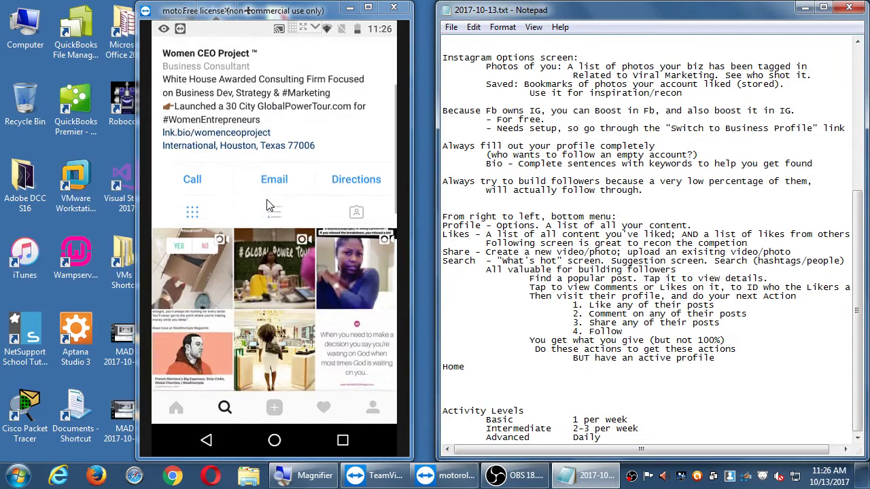
scroll(268, 205, up, 5)
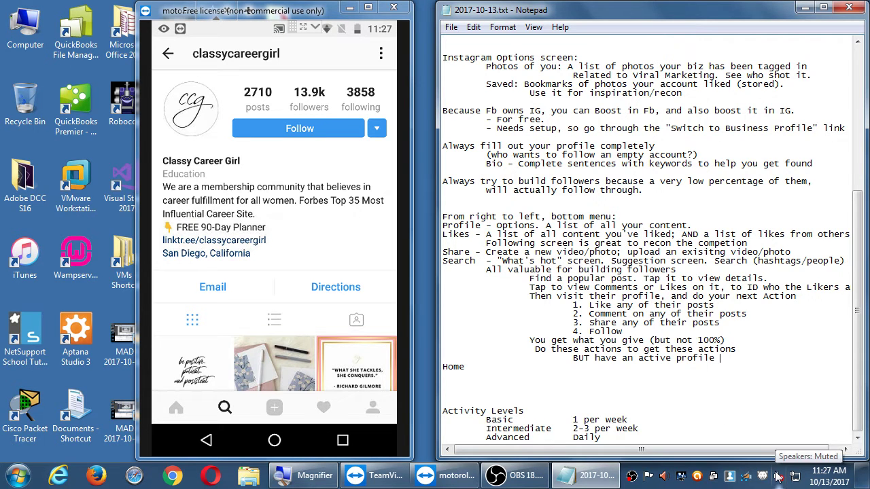
Step: In Notepad, complete the line "BUT have an active profile" with "first" and highlight the numbered list of four actions
text(first)
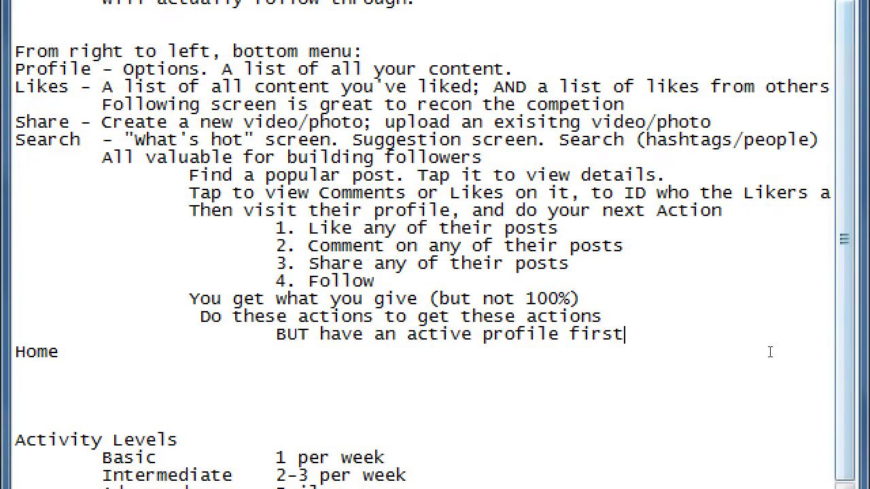
drag(363, 229, 366, 281)
key(Right)
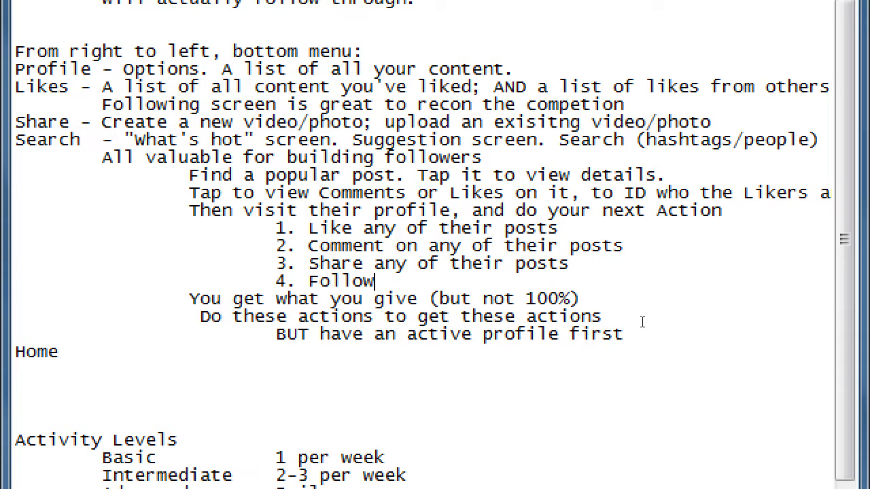
Step: Highlight the word "Comment" in item 2 of the action list
key(Up)
key(Up)
key(ctrl+Left)
key(shift+Right)
key(shift+Right)
key(shift+Right)
key(shift+Right)
key(shift+Right)
key(shift+Right)
key(shift+Right)
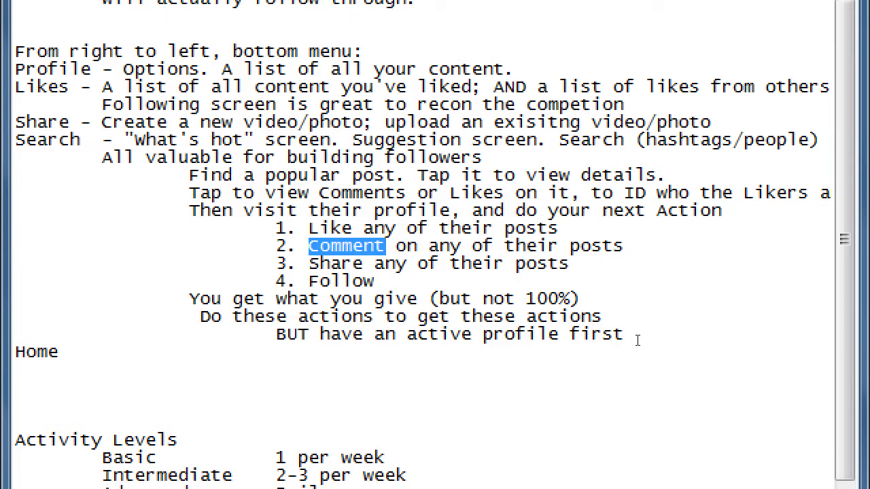
Step: Highlight the text "Share any of their posts" in item 3 of the action list
key(Down)
key(Left)
key(Left)
key(Left)
key(Left)
key(Left)
key(Left)
key(Left)
key(shift+End)
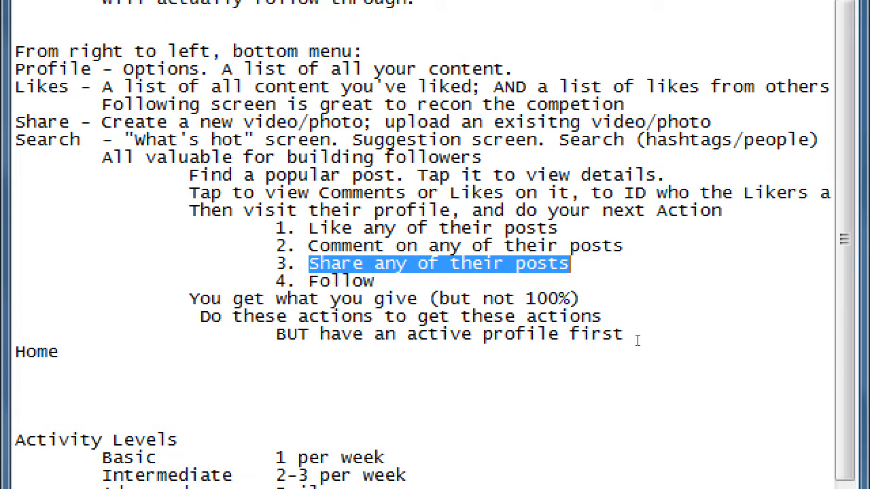
Step: Highlight the text "Comment on any of their posts" in item 2, and clear the highlight
key(Up)
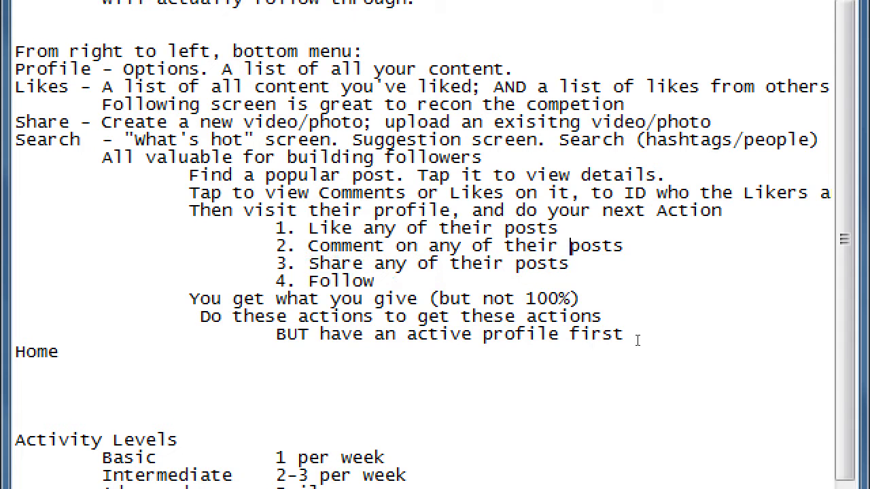
key(ctrl+Left)
key(ctrl+Left)
key(ctrl+Left)
key(ctrl+Left)
key(ctrl+Left)
key(shift+End)
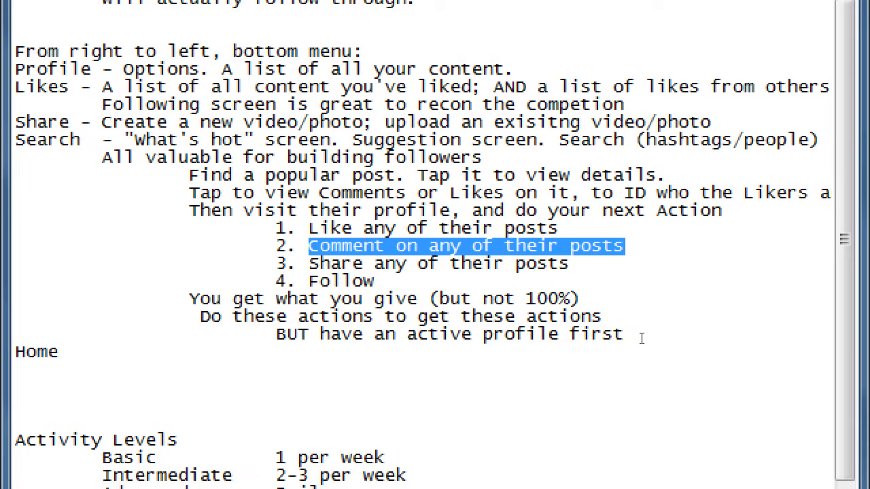
key(Down)
key(Down)
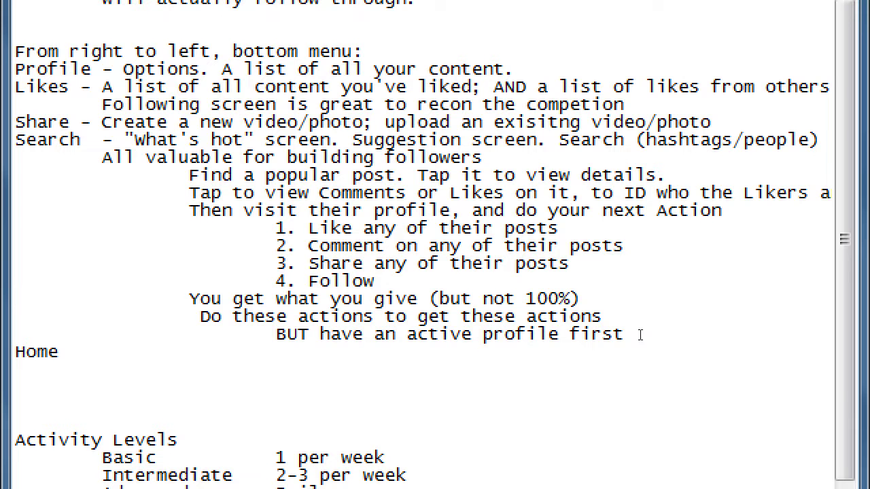
Step: Highlight the action list from within "Like" in item 1 through the word "Share" in item 3
key(Up)
key(Up)
key(Up)
key(Left)
key(Left)
key(Left)
key(shift+Down)
key(shift+Down)
key(shift+Right)
key(shift+Right)
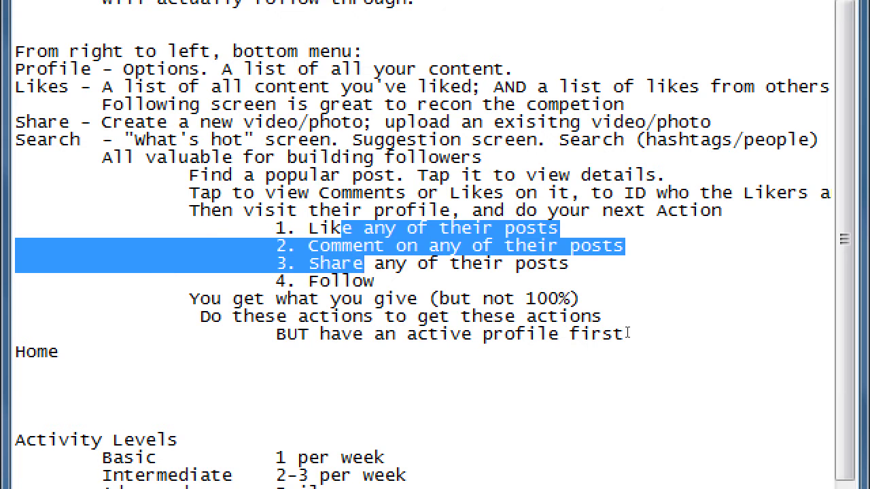
Step: Add a new line "===> 5. SALE" below "4. Follow", indented to match the numbered actions
key(Down)
key(End)
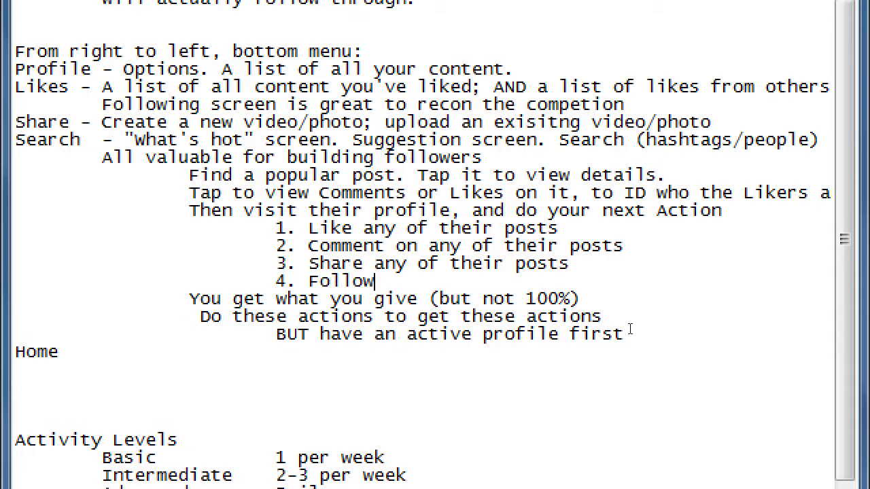
key(Return)
key(Tab)
key(Tab)
key(Tab)
text(===> 5. SALE)
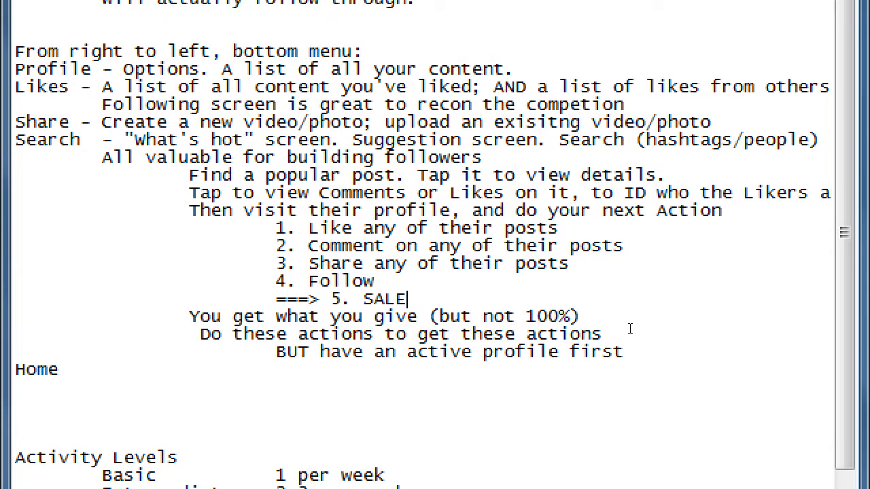
Step: Replace "SALE" in item 5 with "Ultimate Goal (Conversion)" and briefly highlight the finished line
key(ctrl+shift+Left)
text(Ultimate Goal)
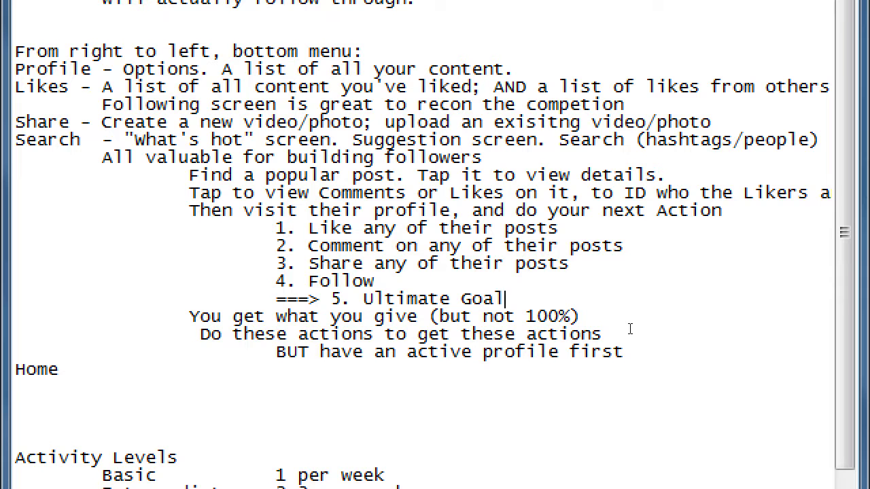
text( (Conversion))
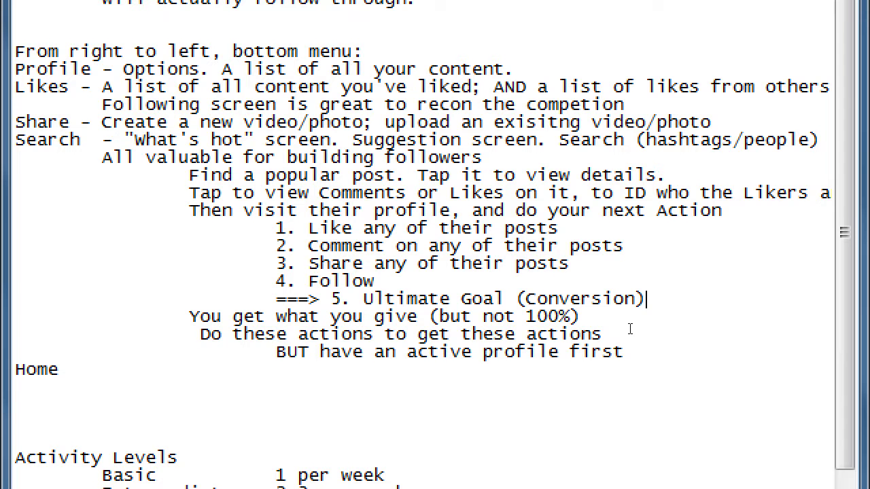
key(shift+Home)
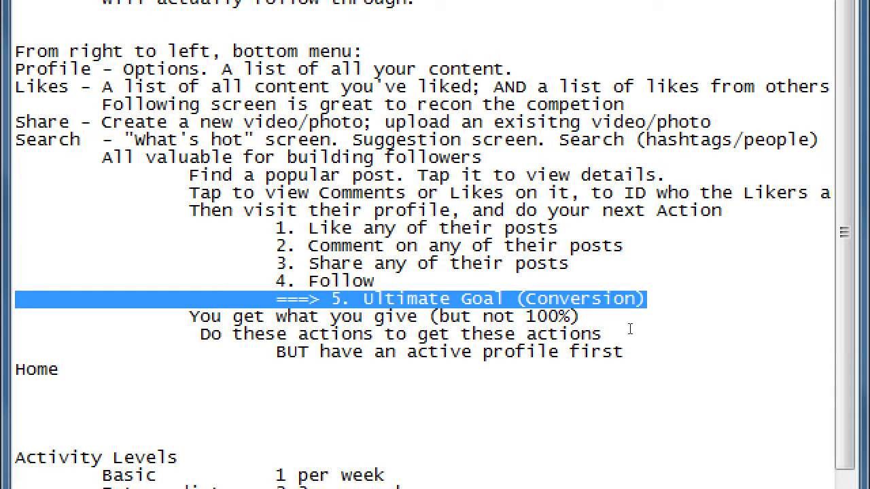
key(Down)
key(Down)
key(Down)
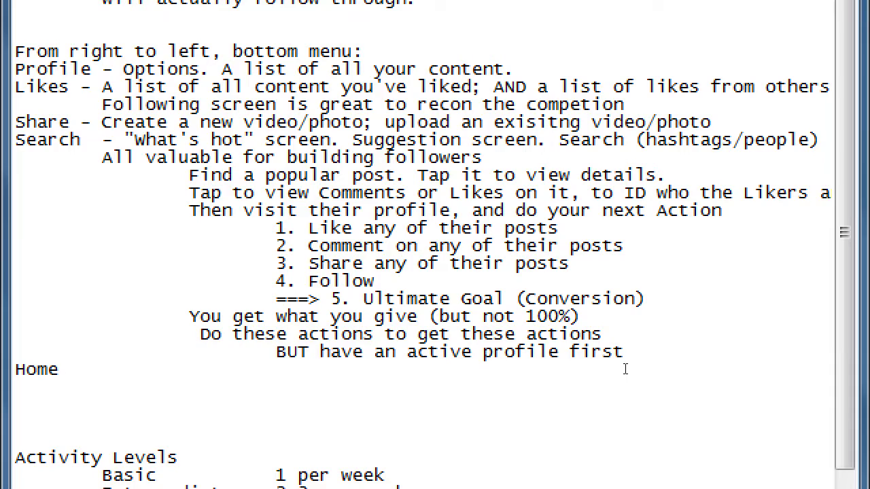
Step: Switch to the mirrored Instagram app, browse the suggested posts on the search screen and return to its beginning
key(super+minus)
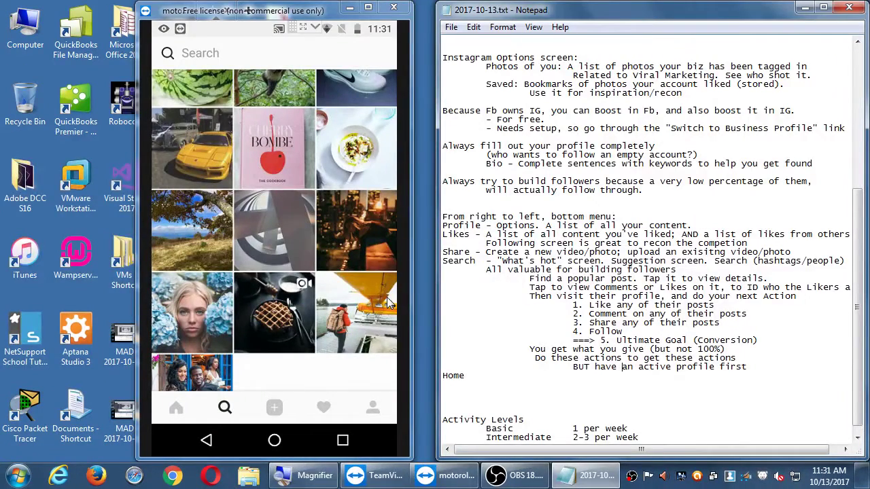
scroll(387, 298, down, 3)
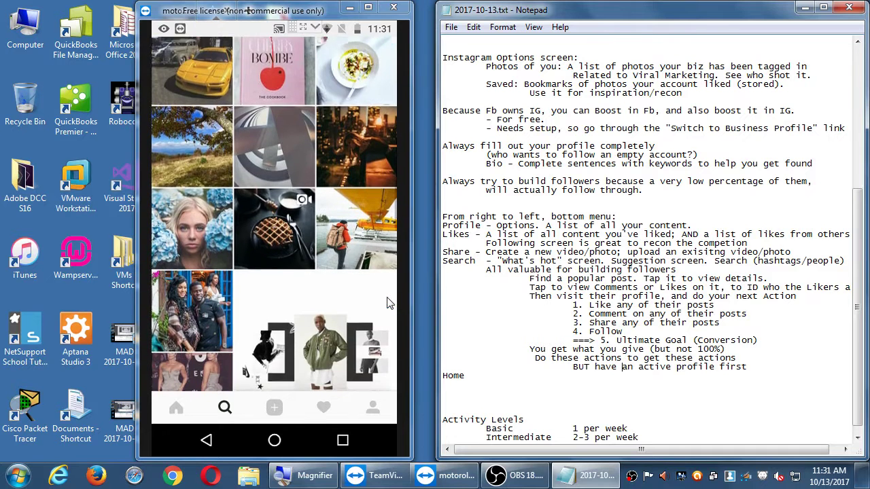
scroll(387, 303, down, 5)
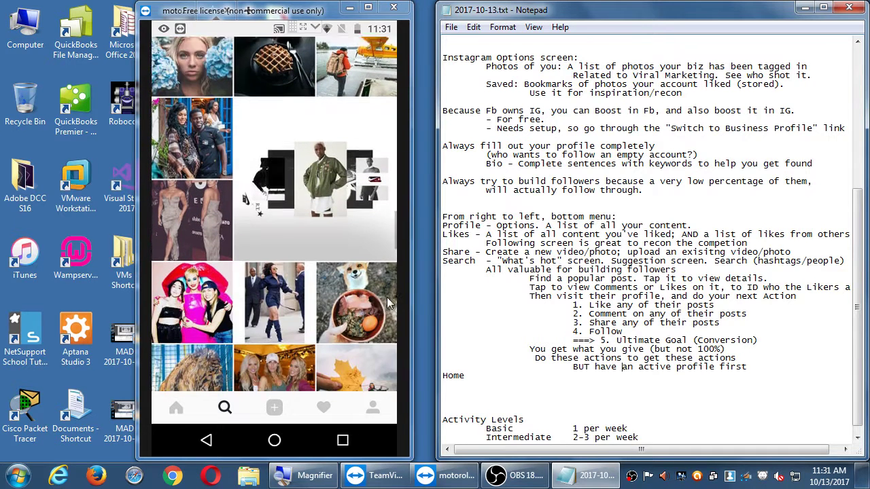
scroll(388, 303, down, 2)
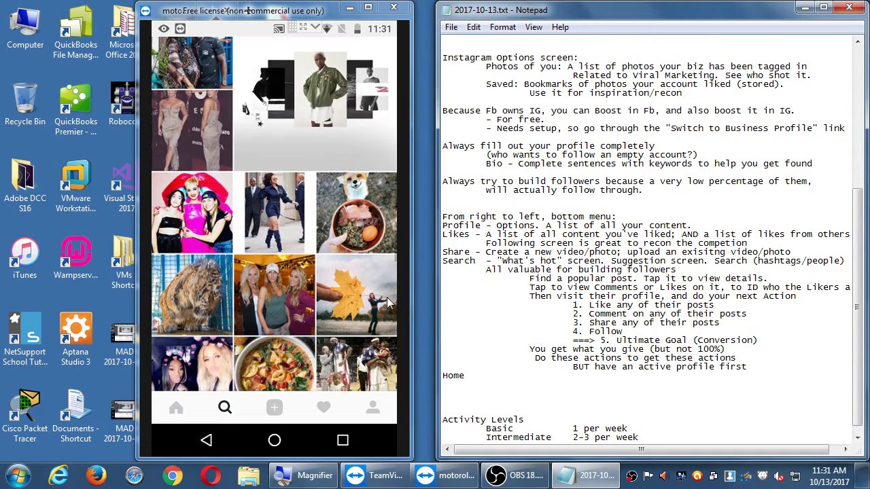
scroll(388, 303, up, 10)
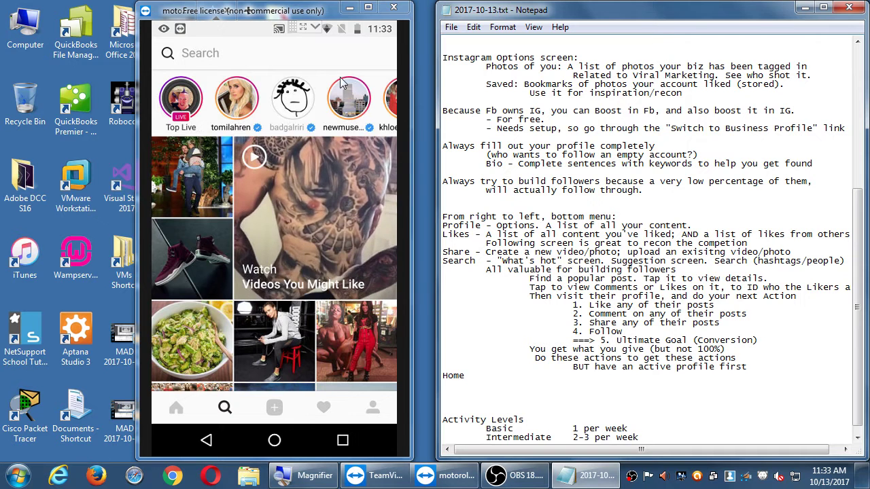
Step: Open the Instagram search page and allow access to the device's location
click(257, 63)
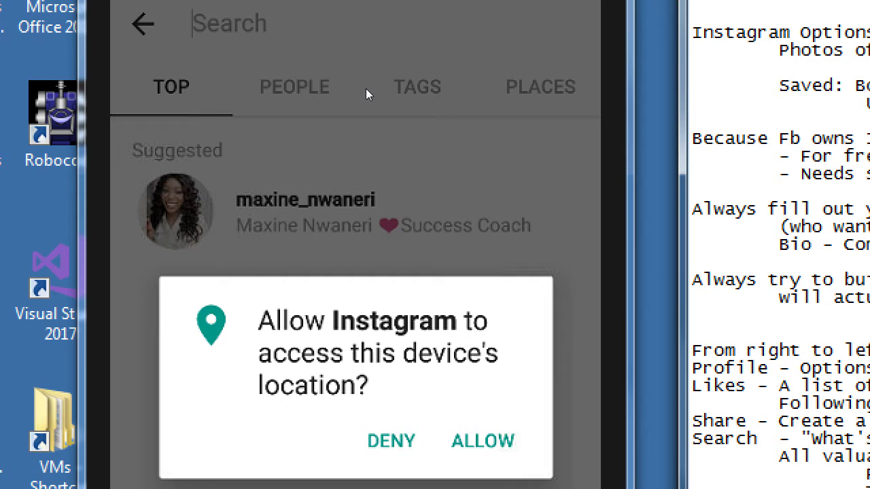
key(Return)
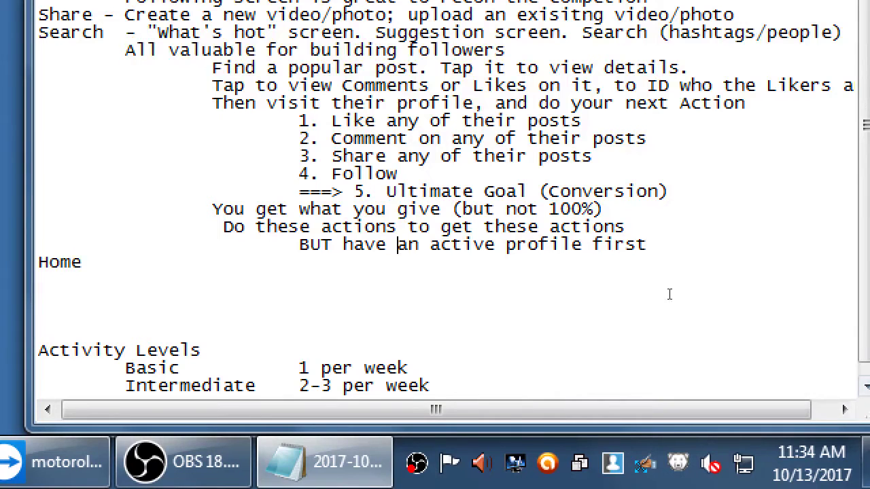
Step: In Notepad, add an indented line "Search Hashtags, people, places, and top results" below the line about having an active profile first
key(End)
key(Return)
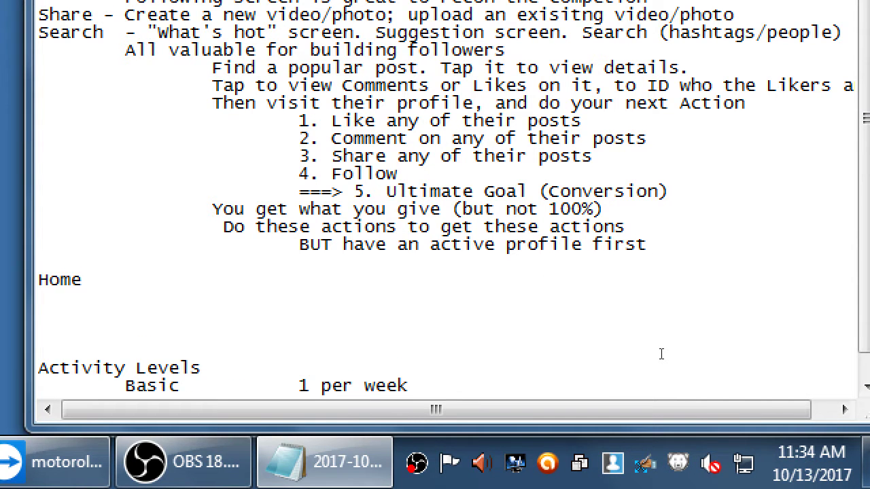
key(Tab)
key(Tab)
text(Search Hashtag)
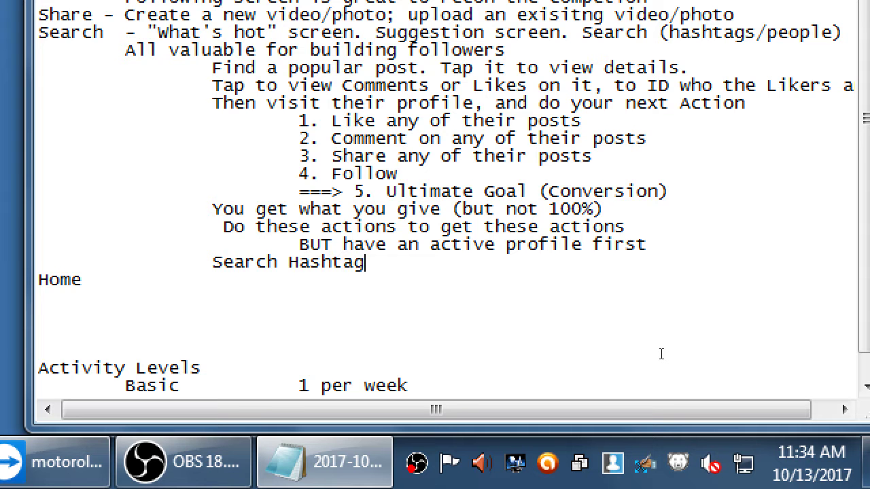
text(s, peolpe)
key(BackSpace)
key(BackSpace)
key(BackSpace)
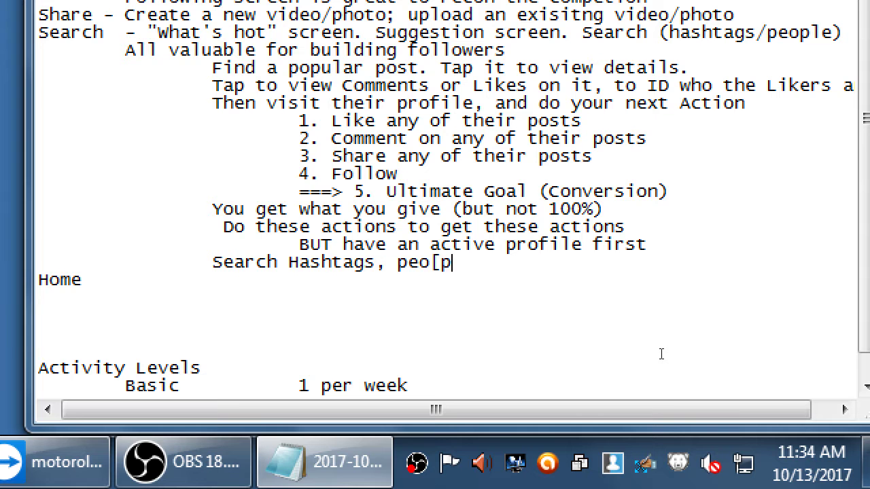
text(ple,)
key(BackSpace)
text(e, places, and get )
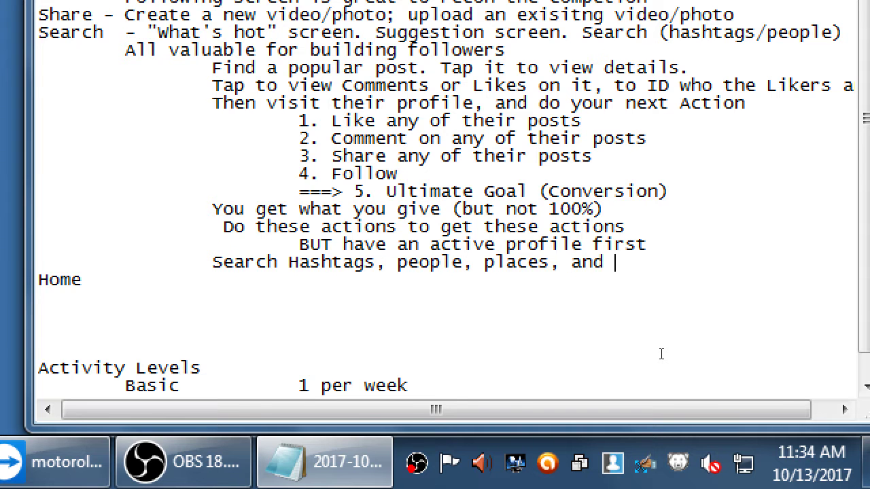
text(top results)
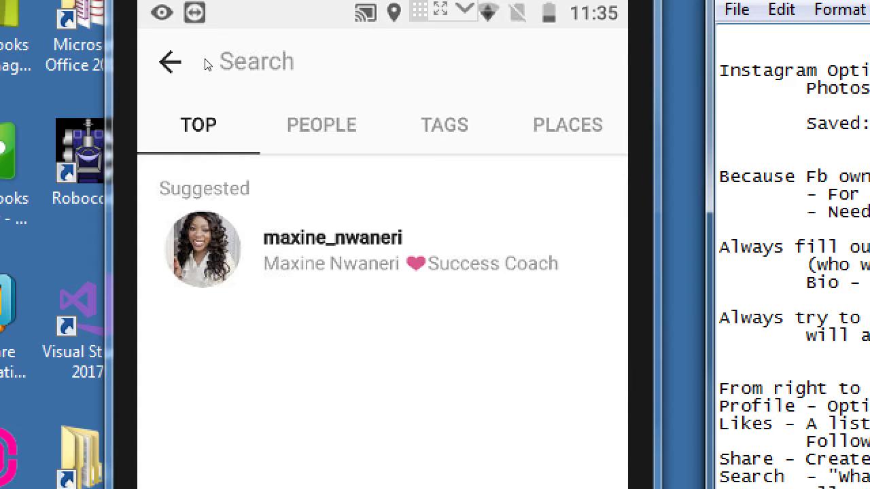
Step: Switch to Instagram and search for "cookies"
click(208, 65)
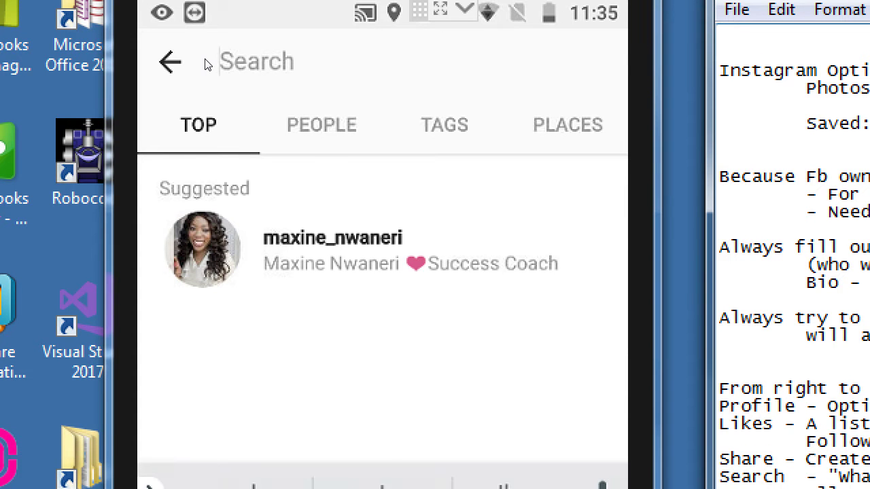
text(ciokies)
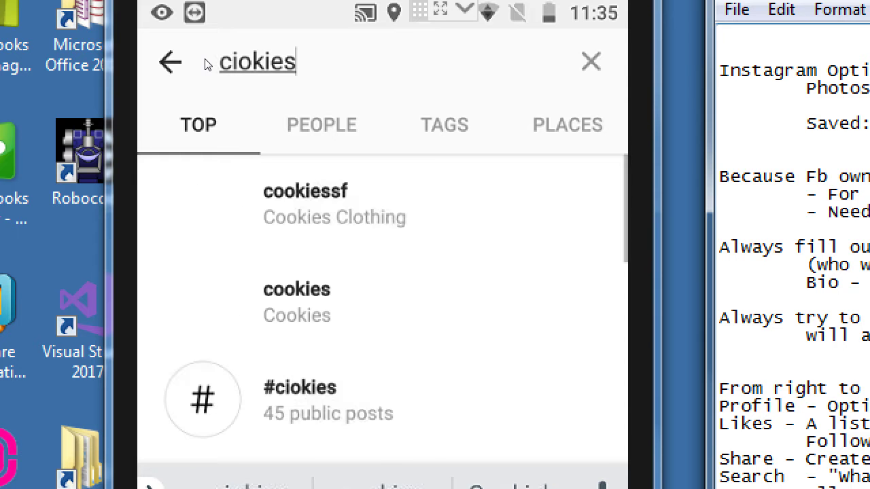
key(BackSpace)
key(BackSpace)
key(BackSpace)
key(BackSpace)
key(BackSpace)
key(BackSpace)
key(BackSpace)
text(cookies)
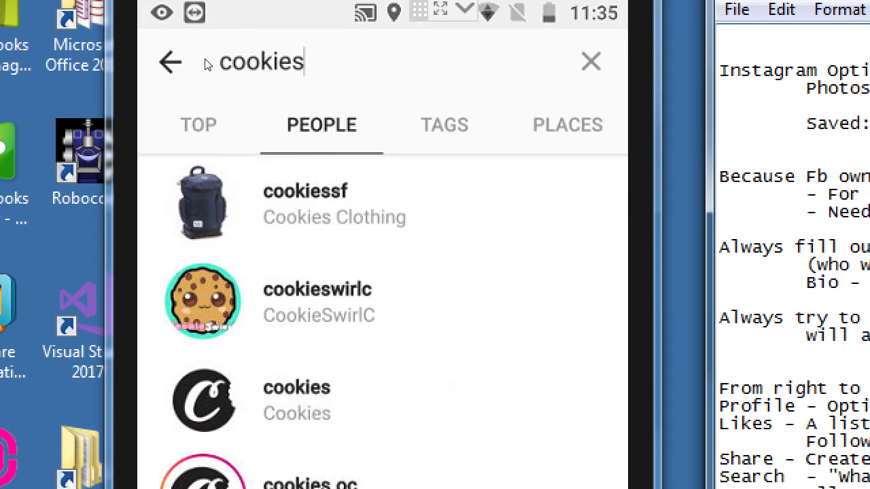
Step: Look through the People results for "cookies" and return to the start of the list
scroll(207, 64, down, 5)
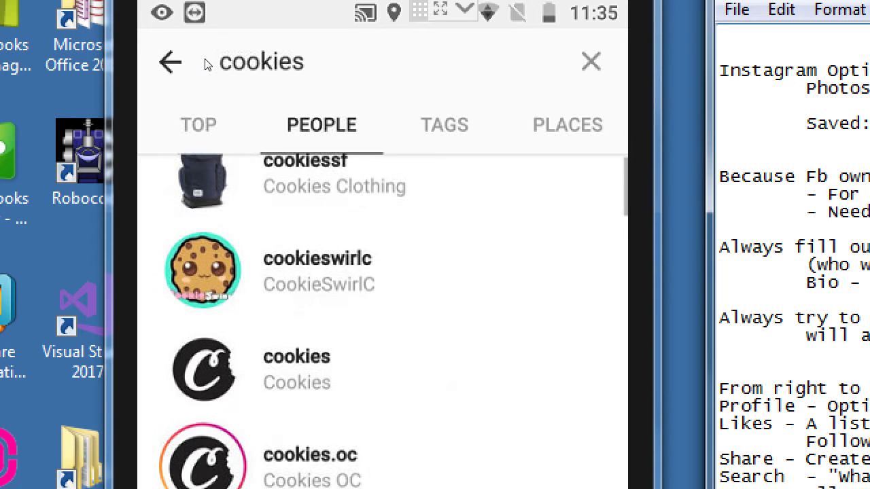
scroll(207, 64, down, 1)
scroll(208, 64, down, 2)
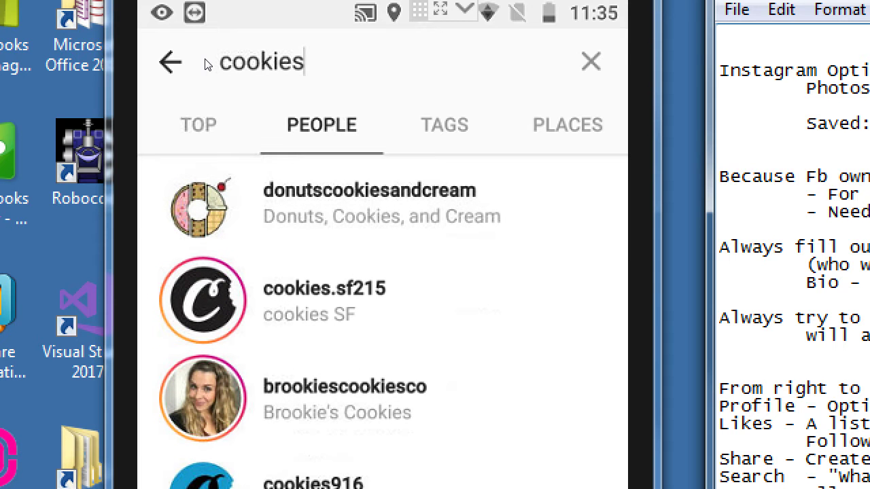
scroll(207, 64, down, 10)
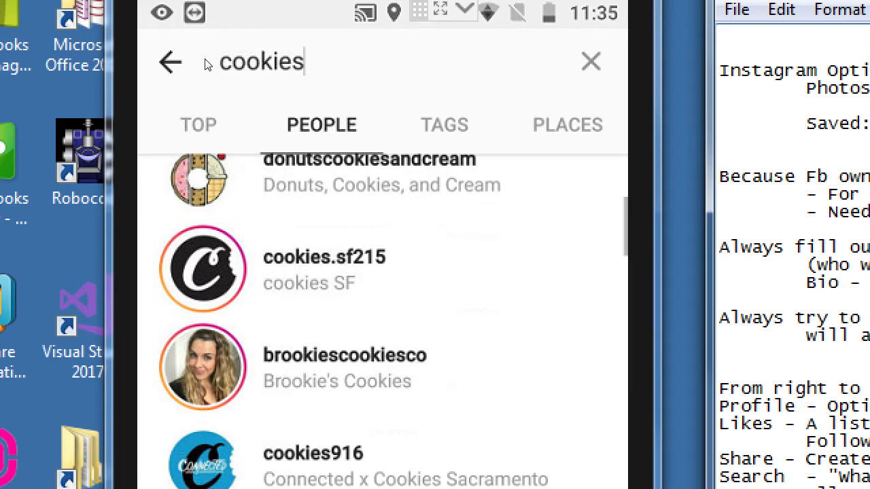
scroll(207, 64, down, 8)
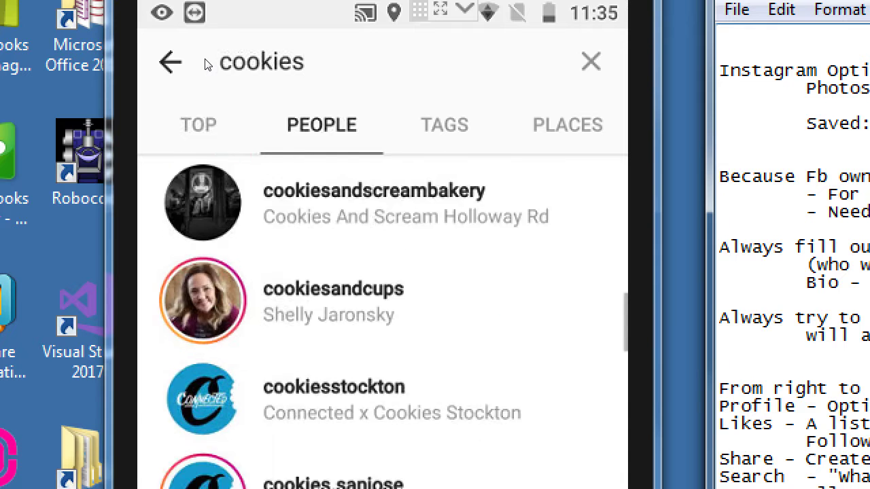
scroll(208, 63, up, 10)
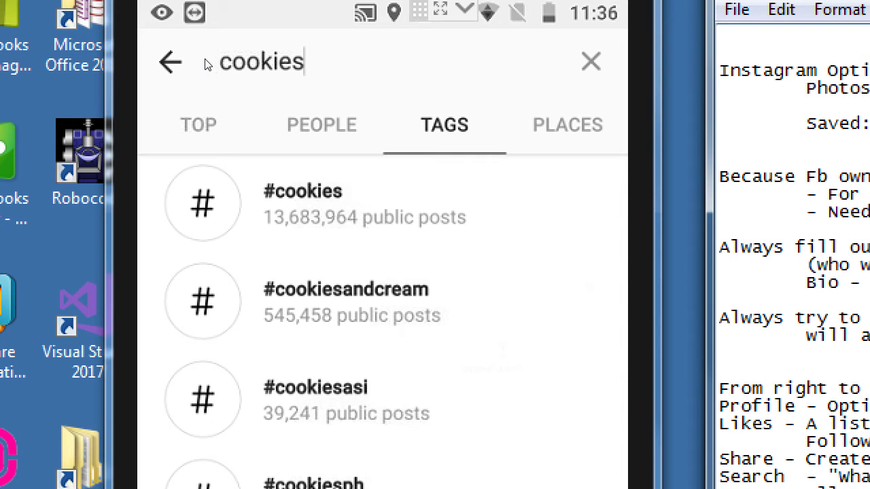
Step: Look through the Tags results for "cookies" and return to the start of the list
scroll(207, 63, down, 2)
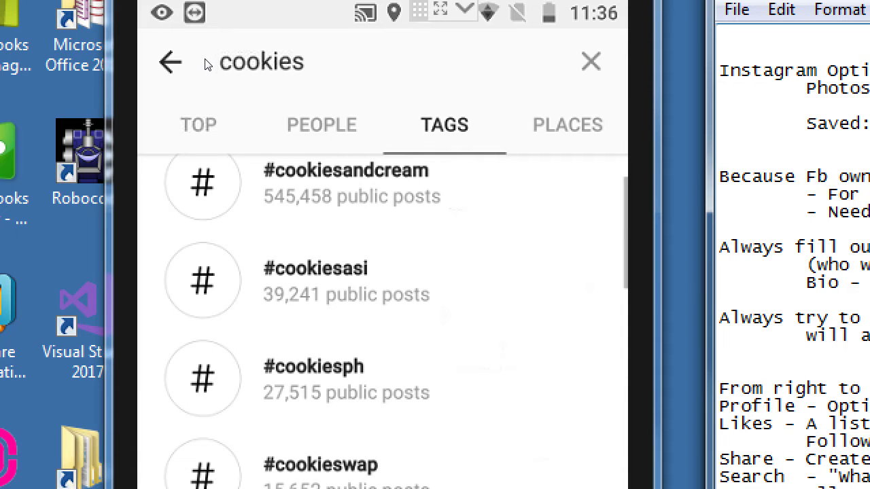
scroll(207, 63, down, 3)
scroll(207, 63, up, 5)
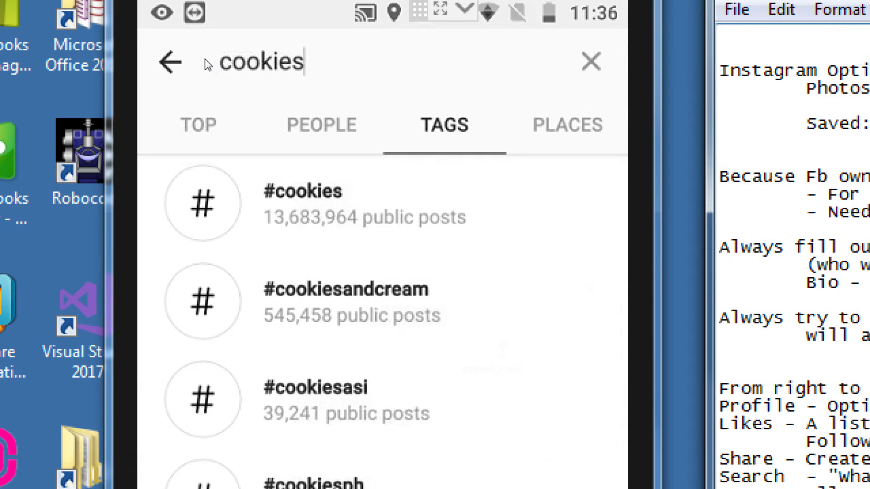